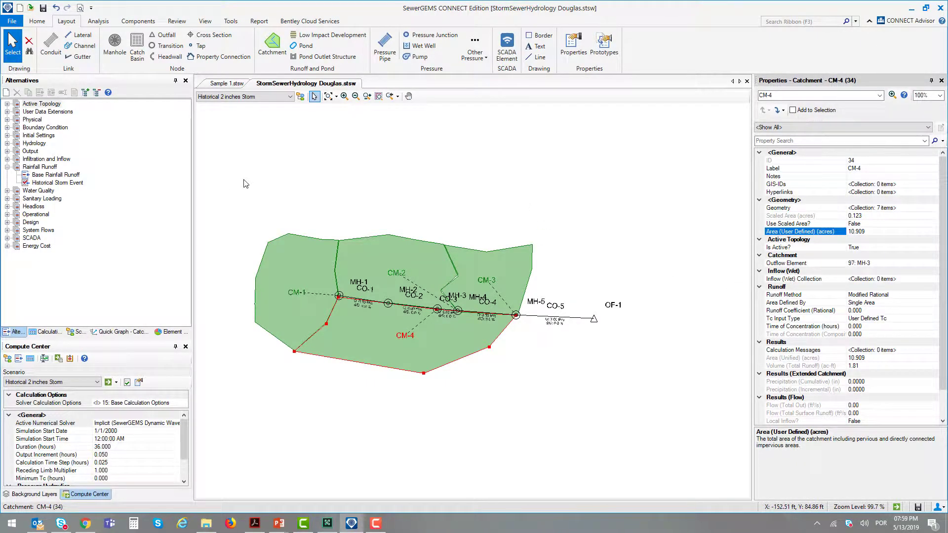
Step: Open Sample 2.stsw from the Sewer Advanced Class folder in a new model tab
left_click(37, 21)
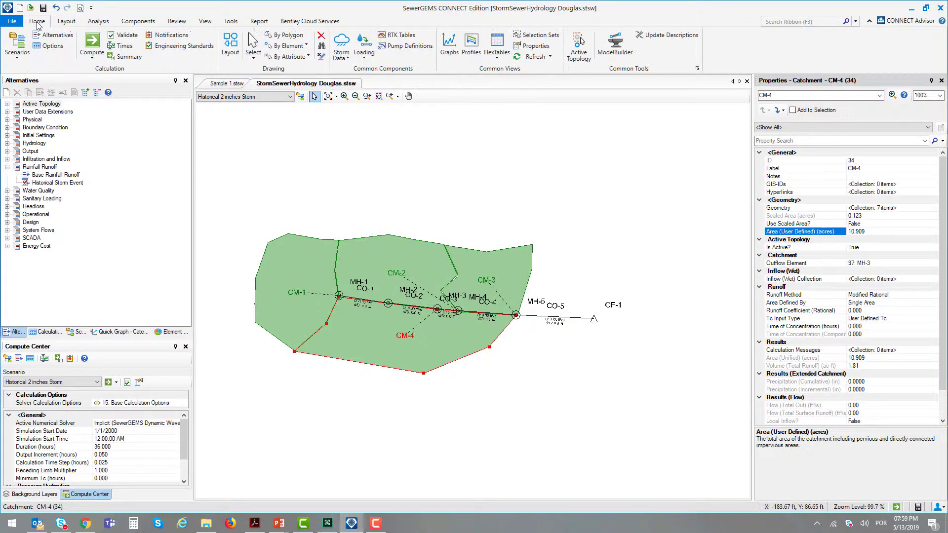
left_click(31, 8)
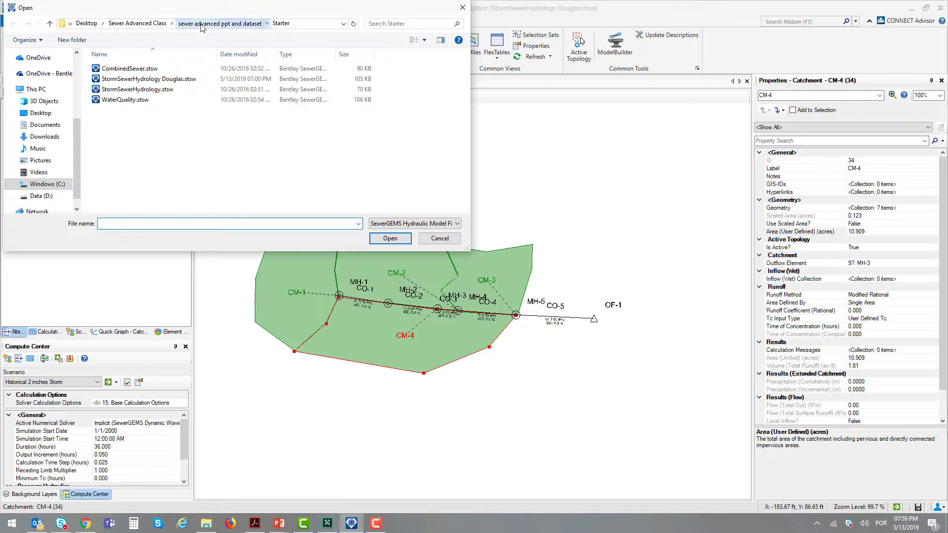
left_click(181, 25)
left_click(133, 23)
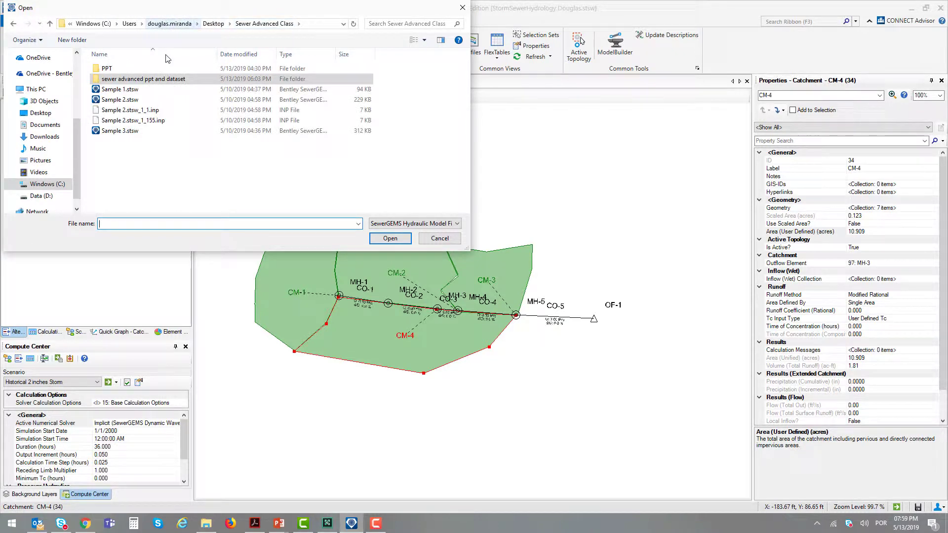
double_click(142, 101)
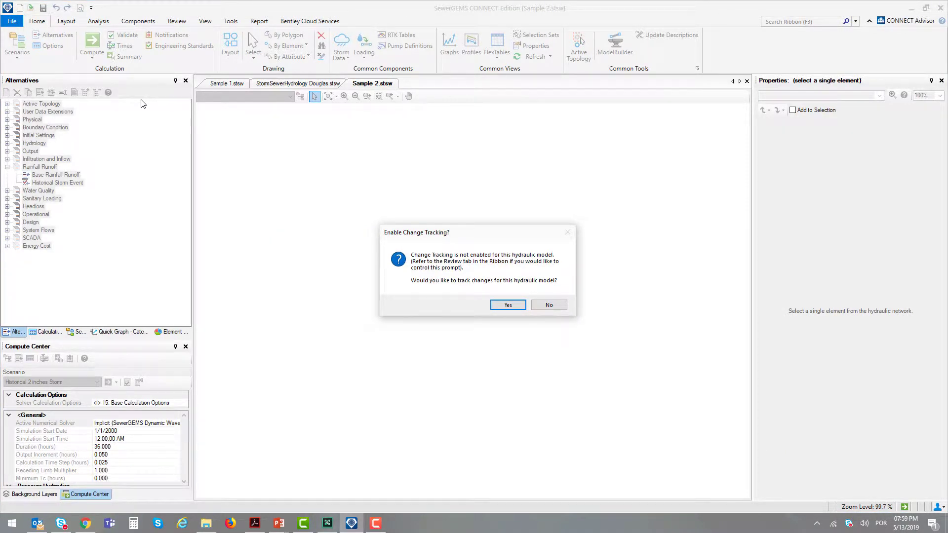
Step: Decline change tracking so Sample 2 loads under the Water Quality scenario
left_click(553, 305)
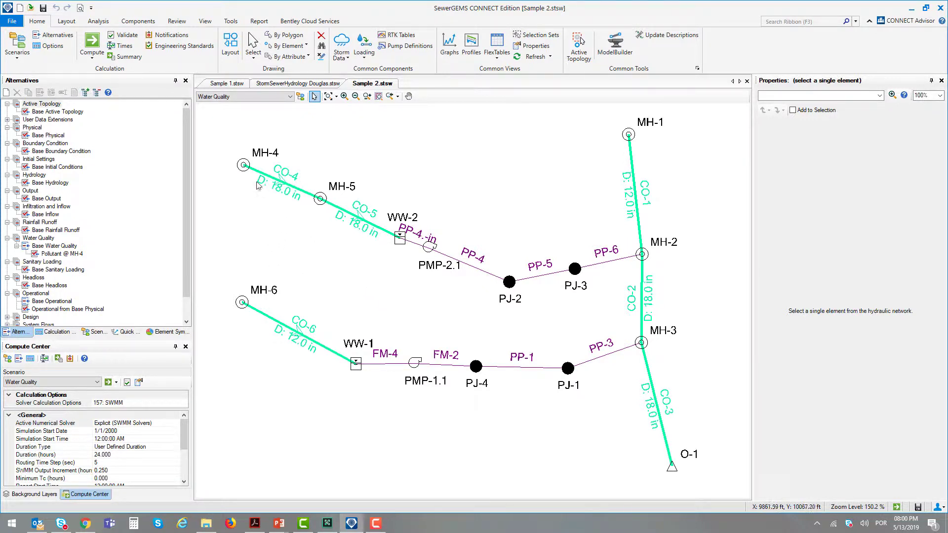
Step: Compare Base and Water Quality scenarios, noting Water Quality uses the 'Pollutant @ MH-4' alternative
left_click(252, 99)
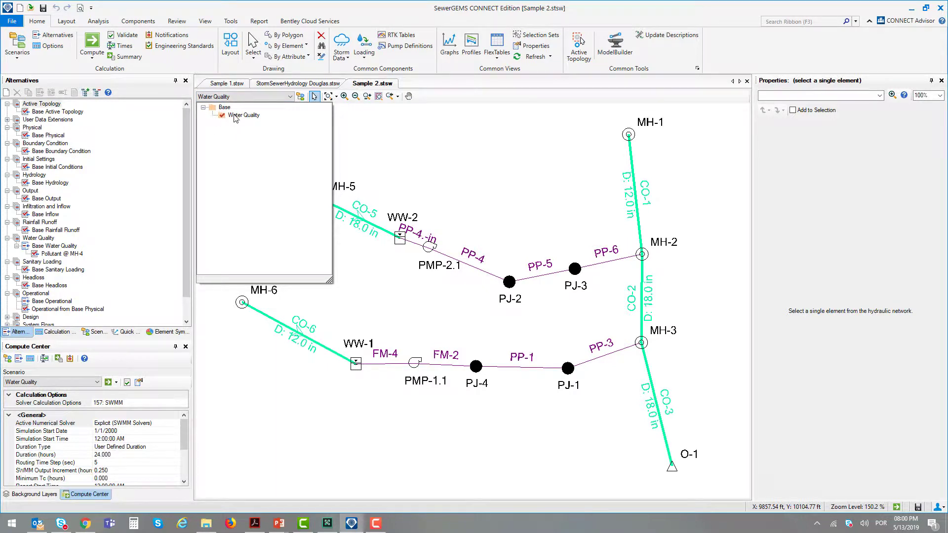
left_click(17, 43)
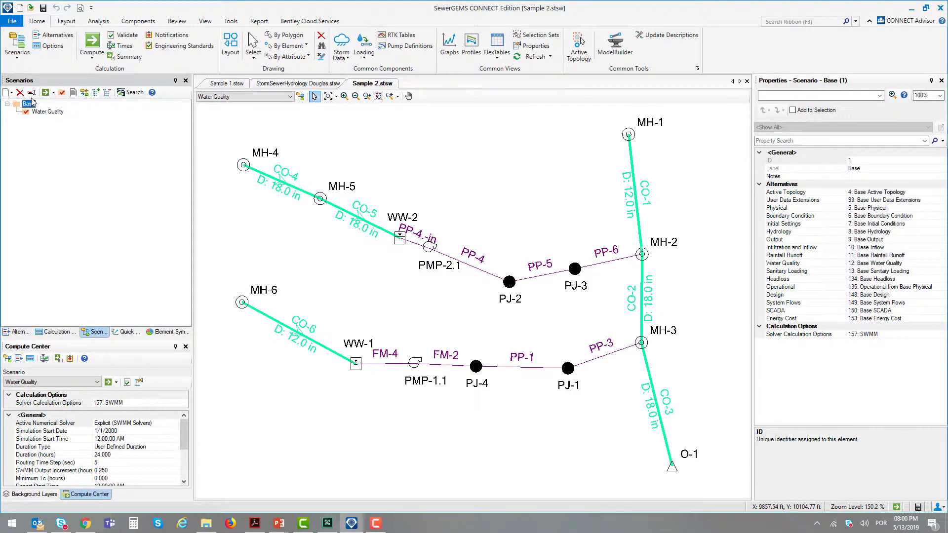
left_click(42, 112)
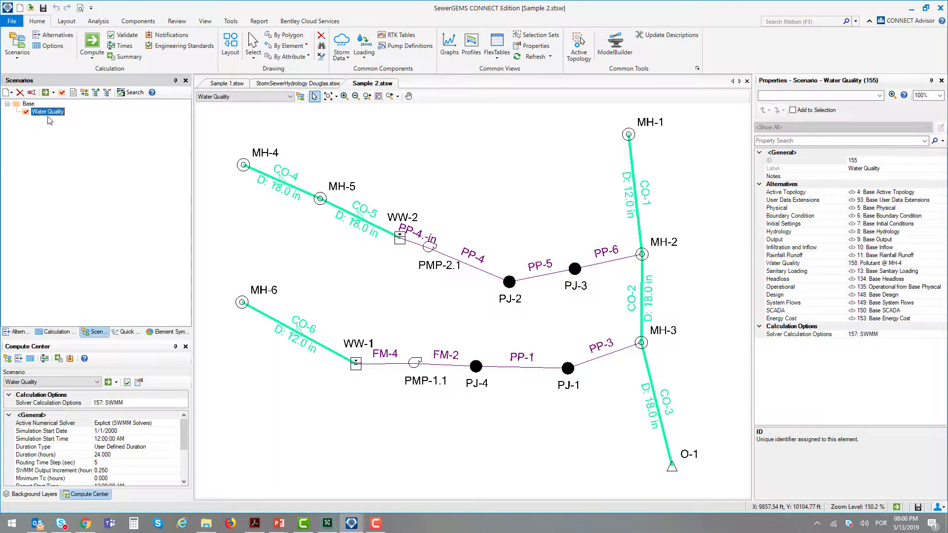
left_click(28, 104)
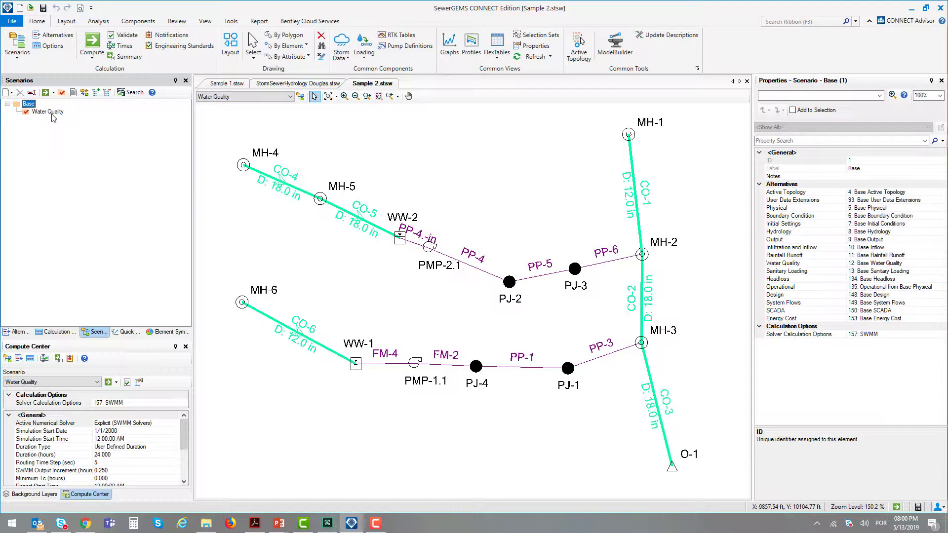
left_click(48, 112)
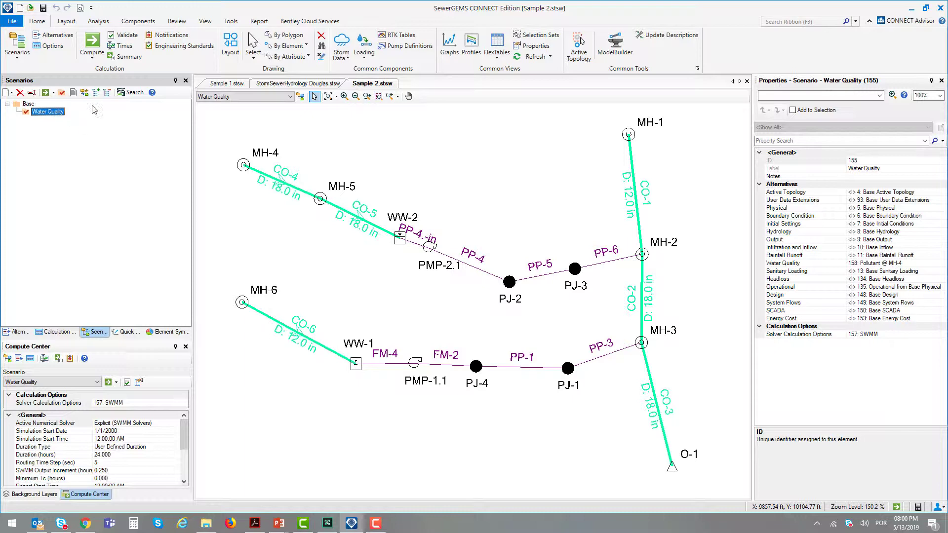
left_click(84, 92)
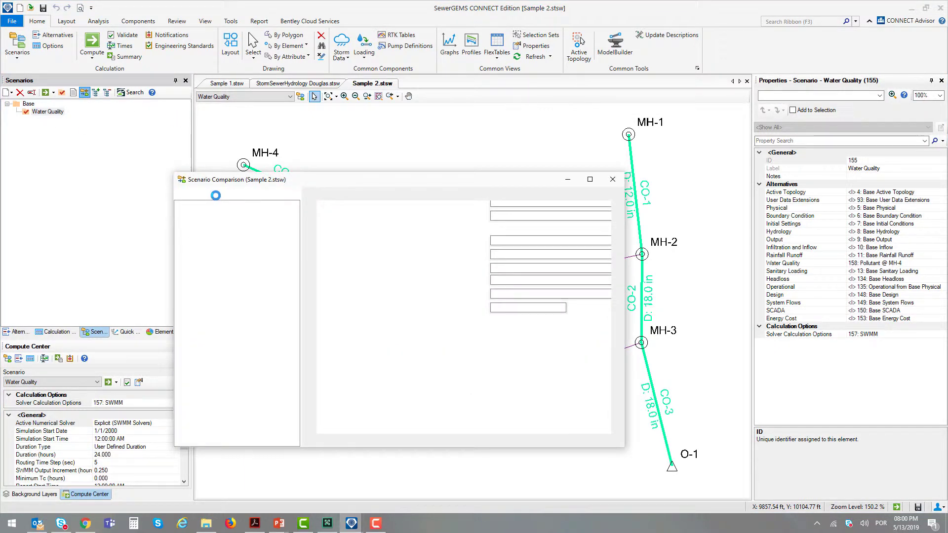
left_click(179, 192)
left_click(395, 319)
left_click(395, 338)
left_click(429, 340)
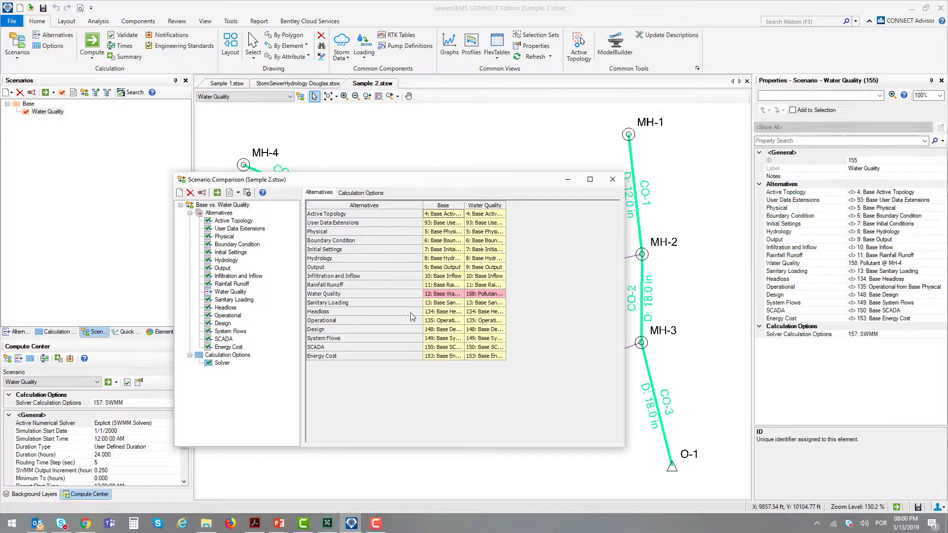
left_click(352, 294)
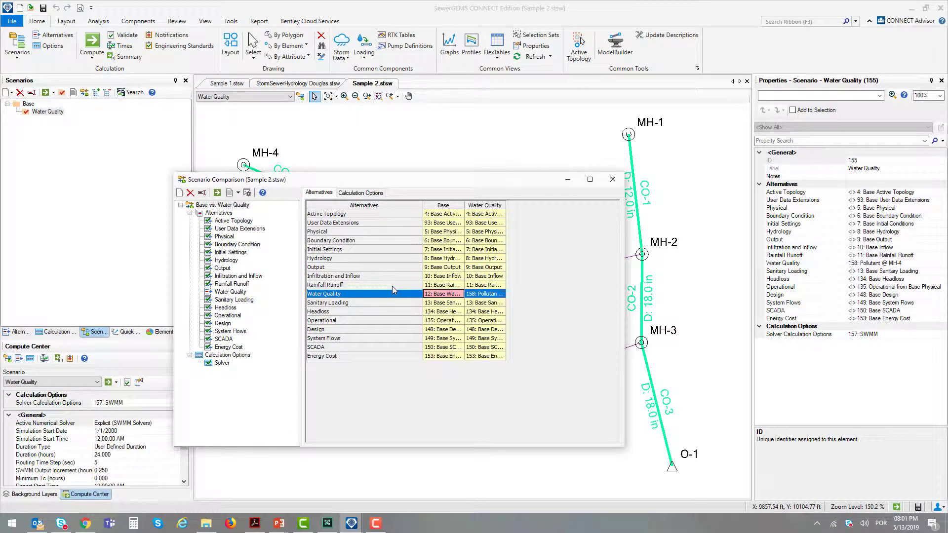
left_click(228, 294)
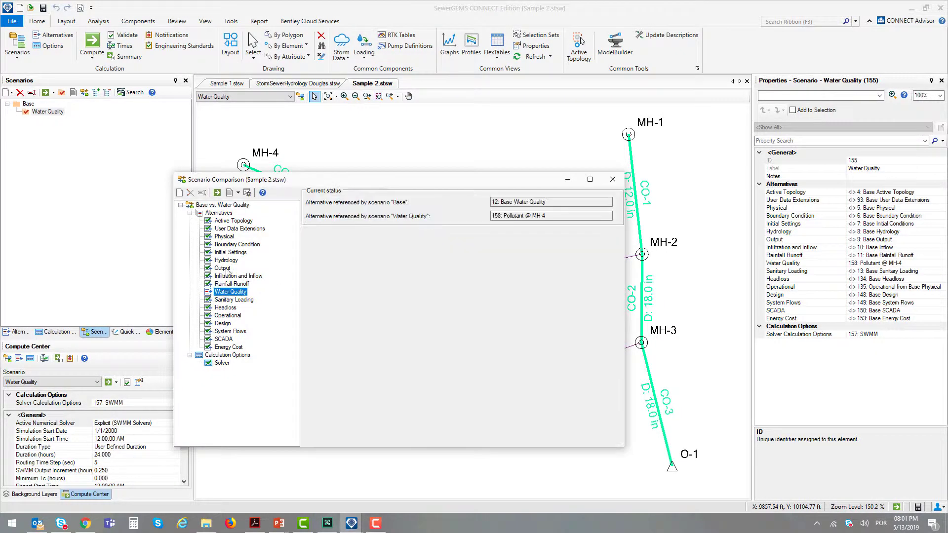
left_click(217, 192)
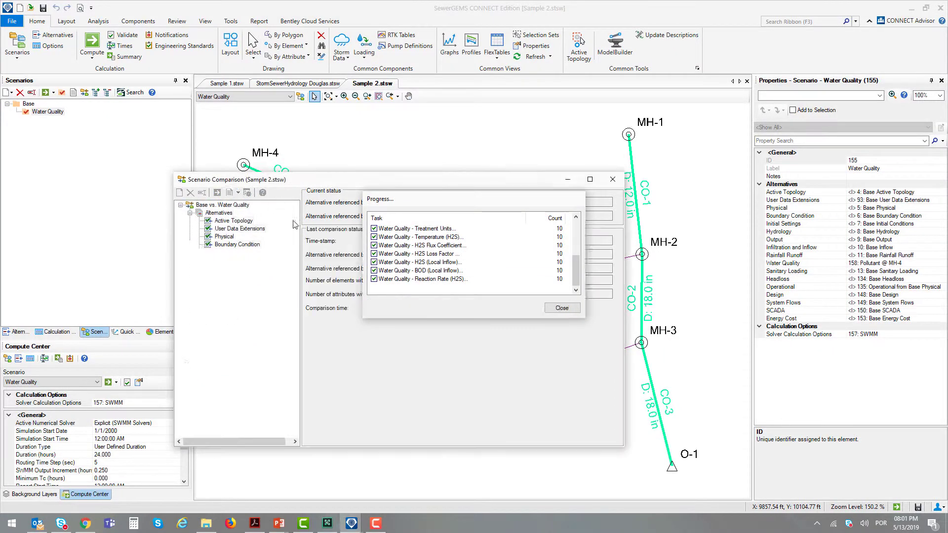
left_click(256, 299)
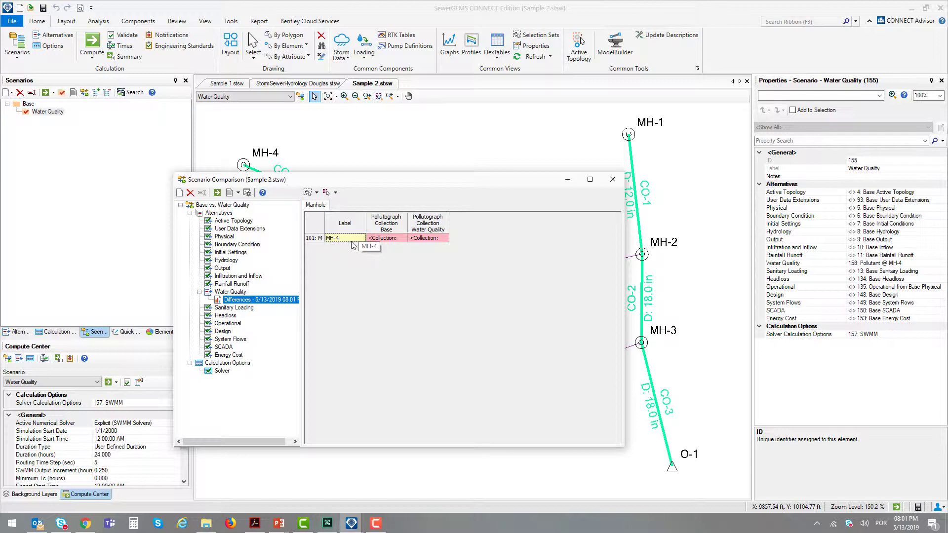
left_click_drag(407, 223, 518, 224)
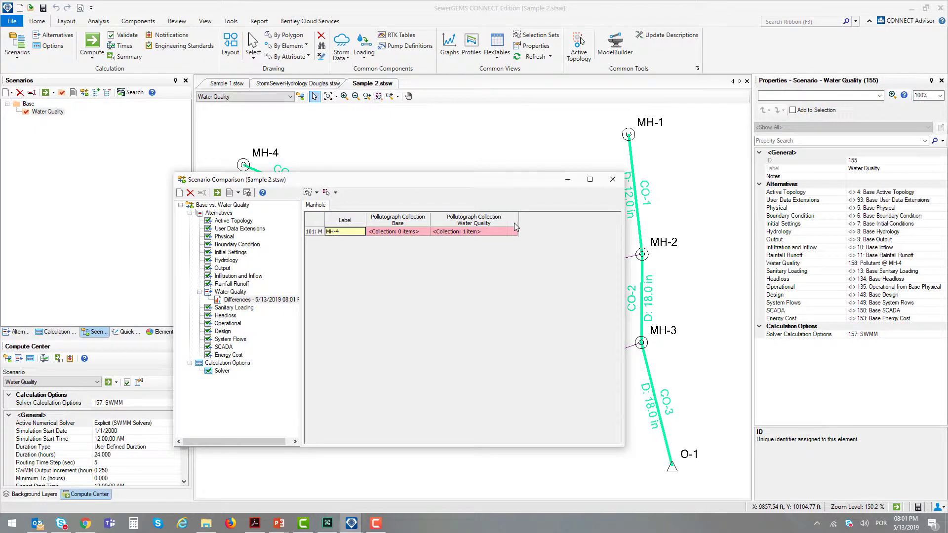
left_click(405, 232)
left_click(466, 231)
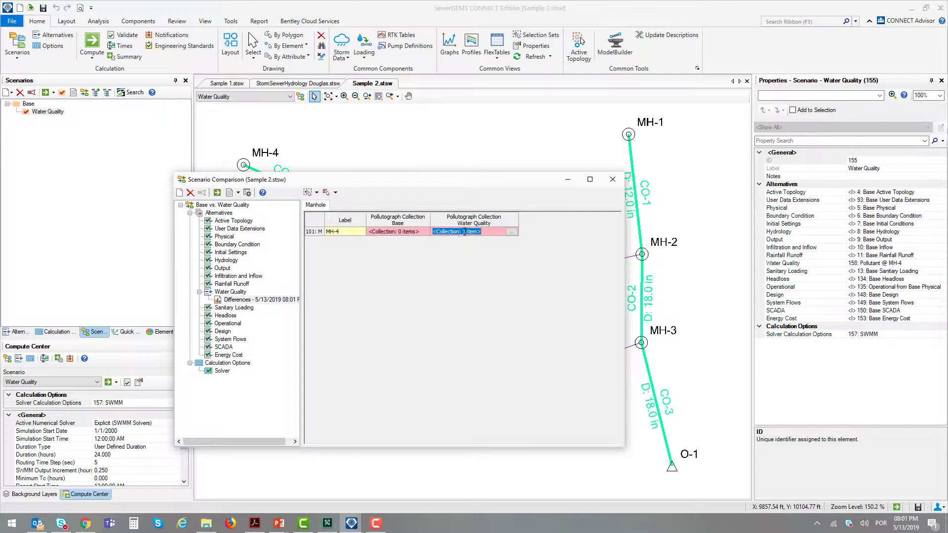
Step: Close the scenario comparison and bring up the SWMM Pollutants definitions
left_click(615, 183)
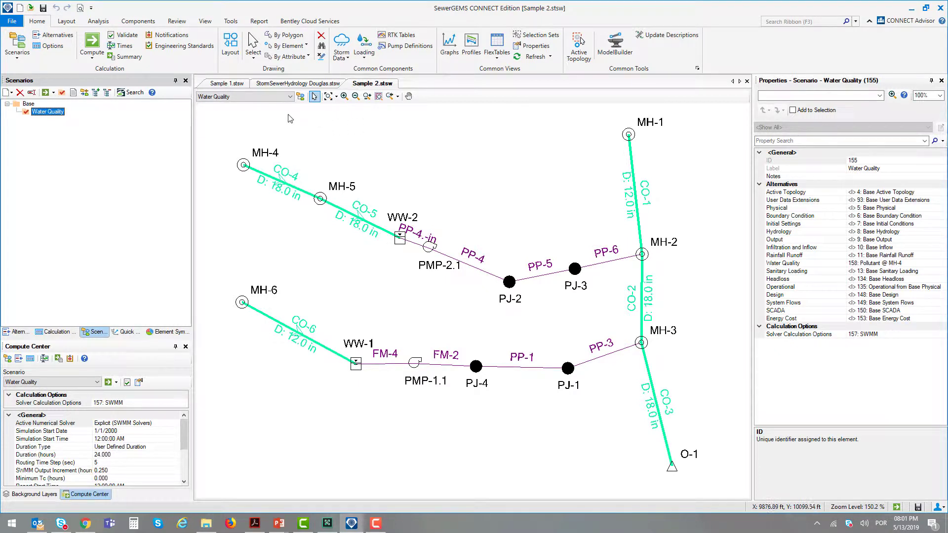
left_click(156, 22)
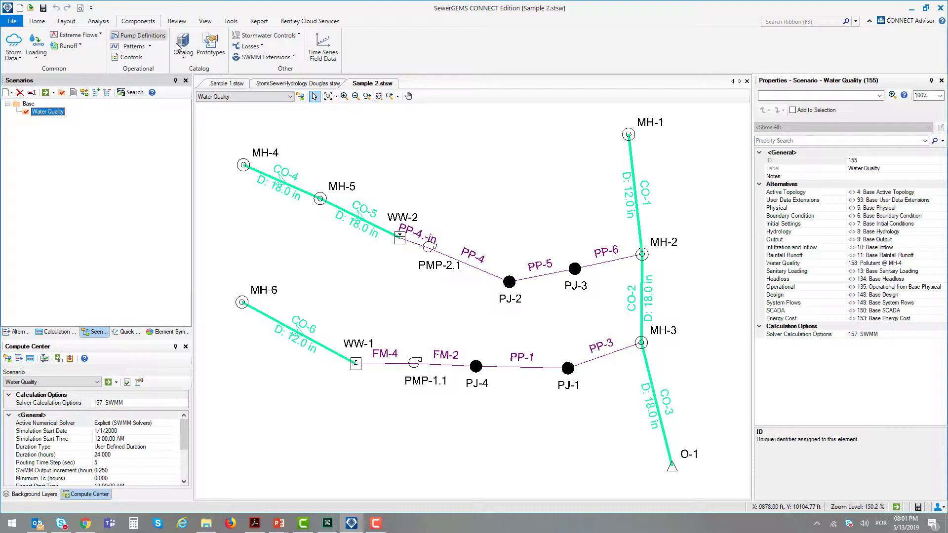
left_click(292, 60)
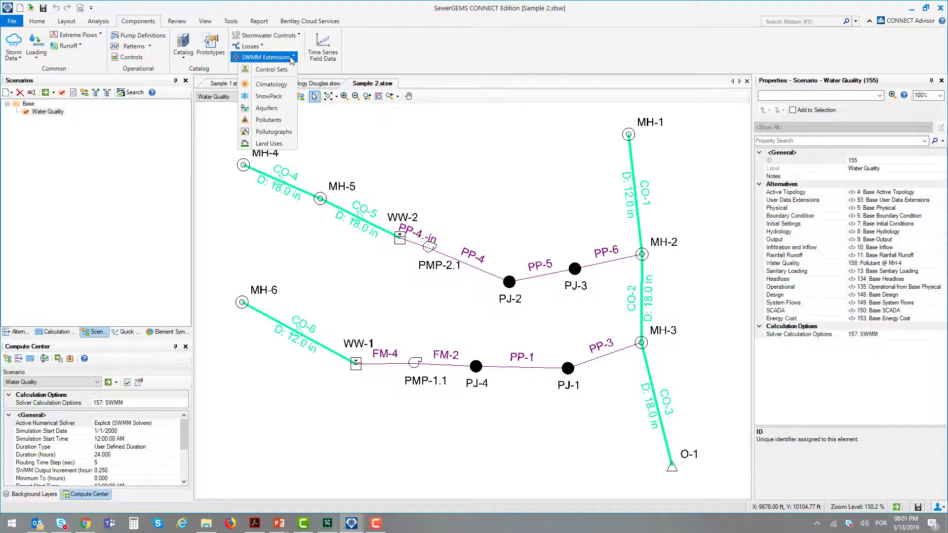
left_click(283, 120)
left_click_drag(349, 202, 328, 96)
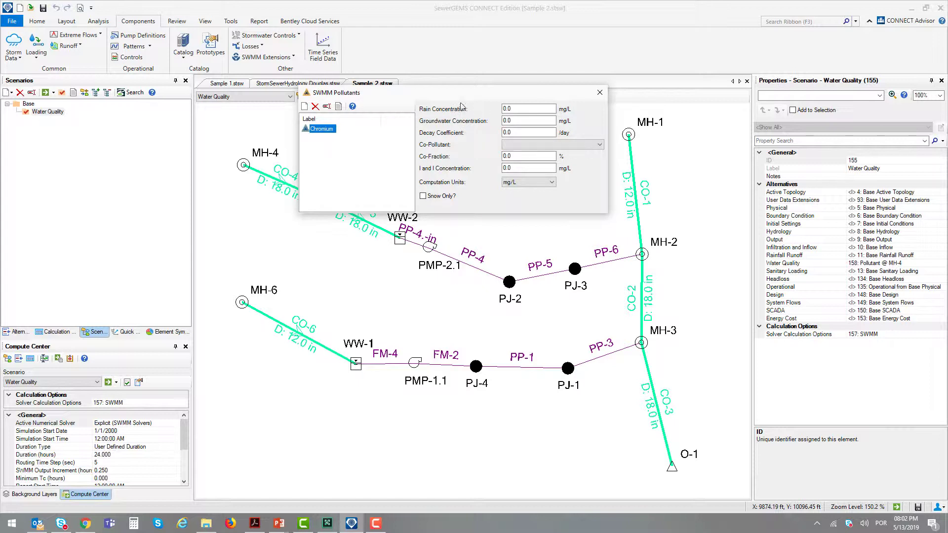
Step: Confirm Chromium's rain, groundwater and decay values are 0.0, then close the pollutant settings
left_click(528, 132)
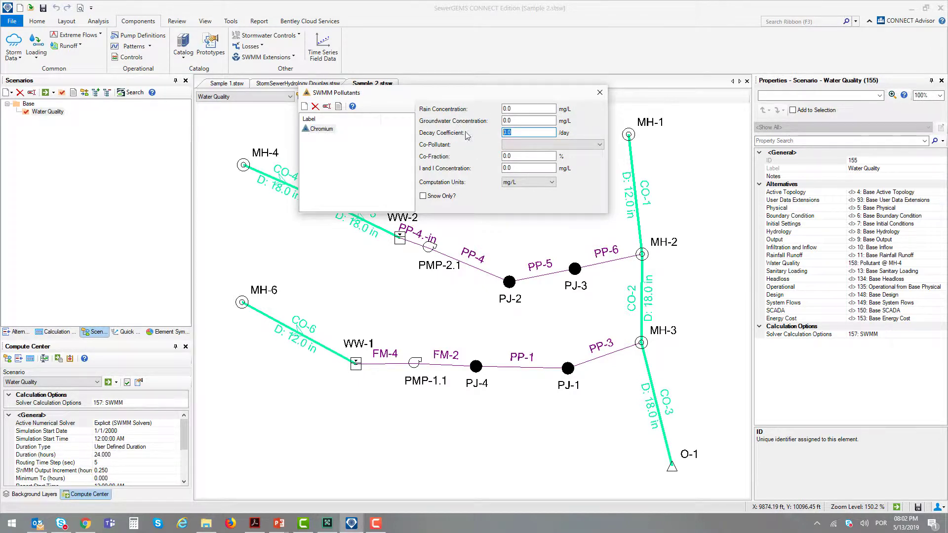
left_click(519, 121)
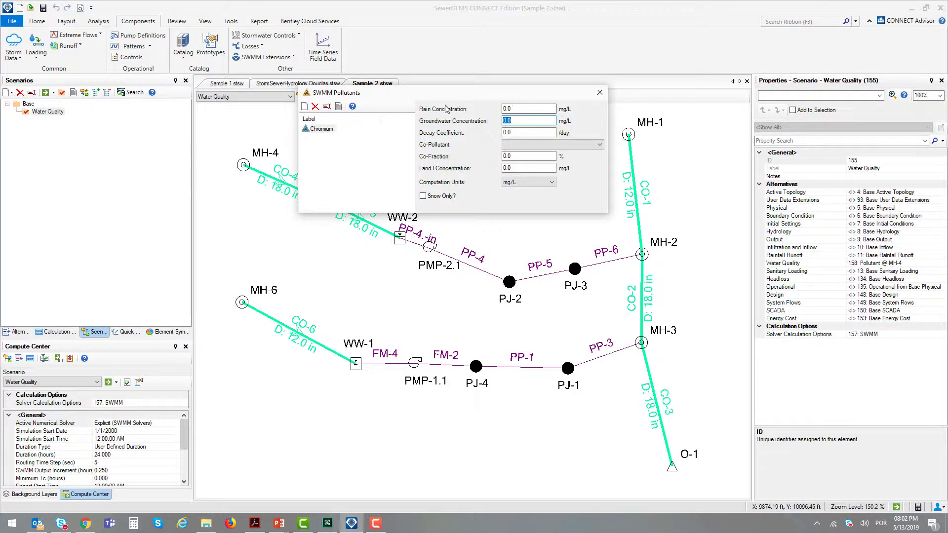
left_click(511, 108)
left_click_drag(512, 93, 489, 126)
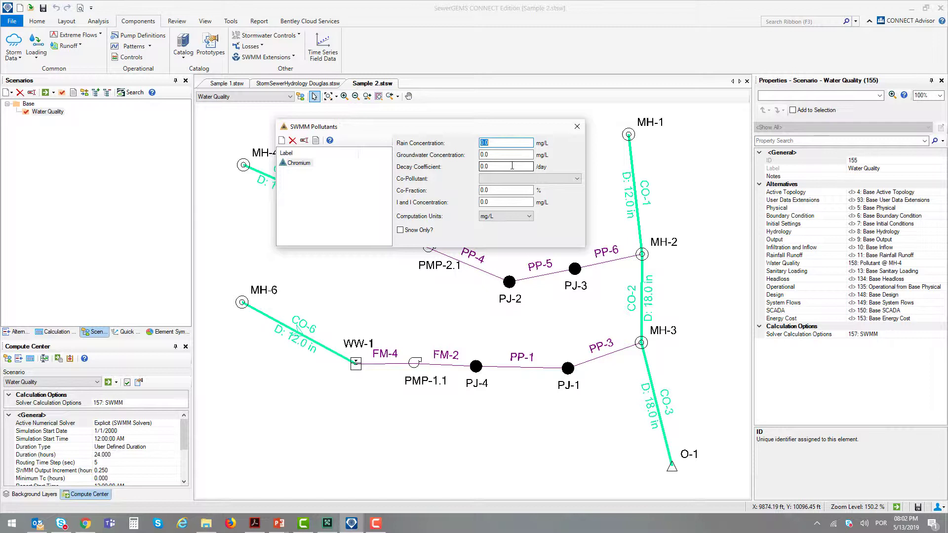
left_click(577, 127)
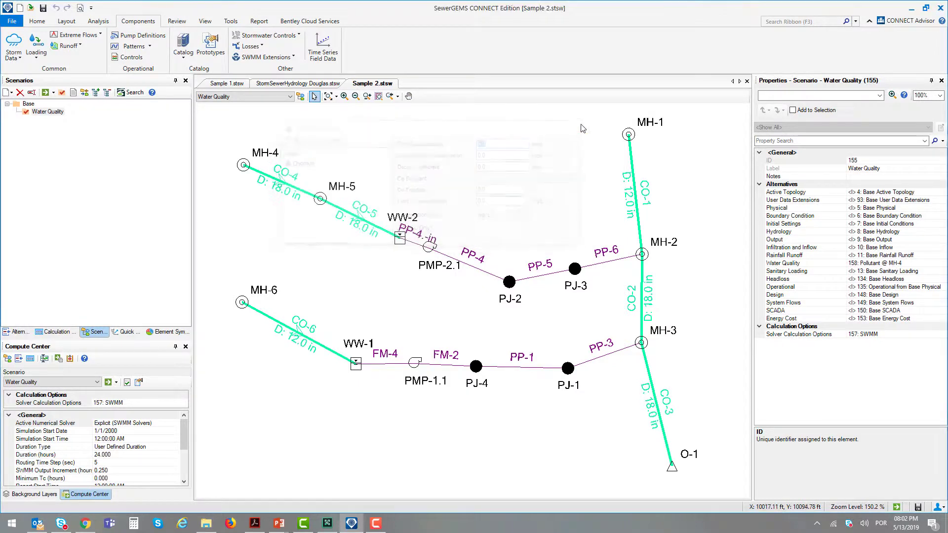
Step: View the Chromium Pollutograph curve, peaking at 600 mg/L at 10 hours, then close it
left_click(296, 58)
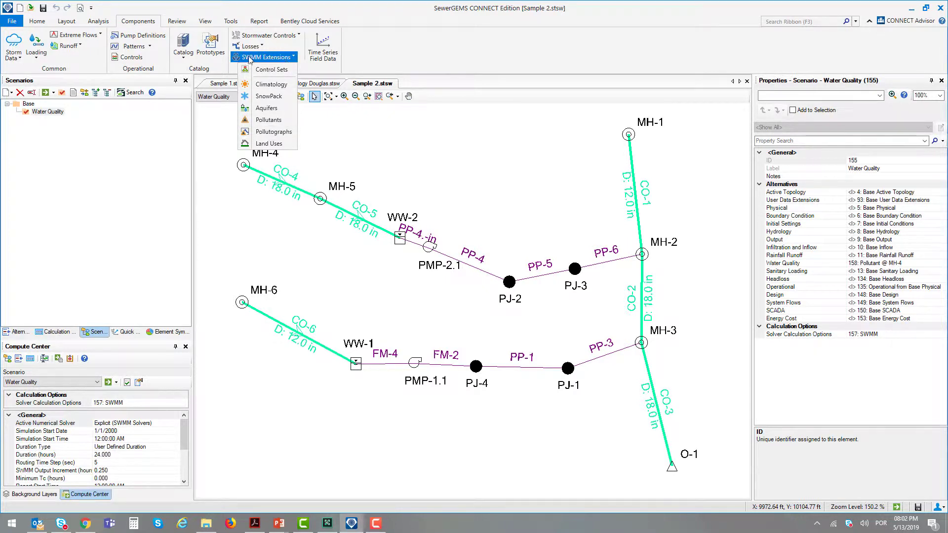
left_click(282, 135)
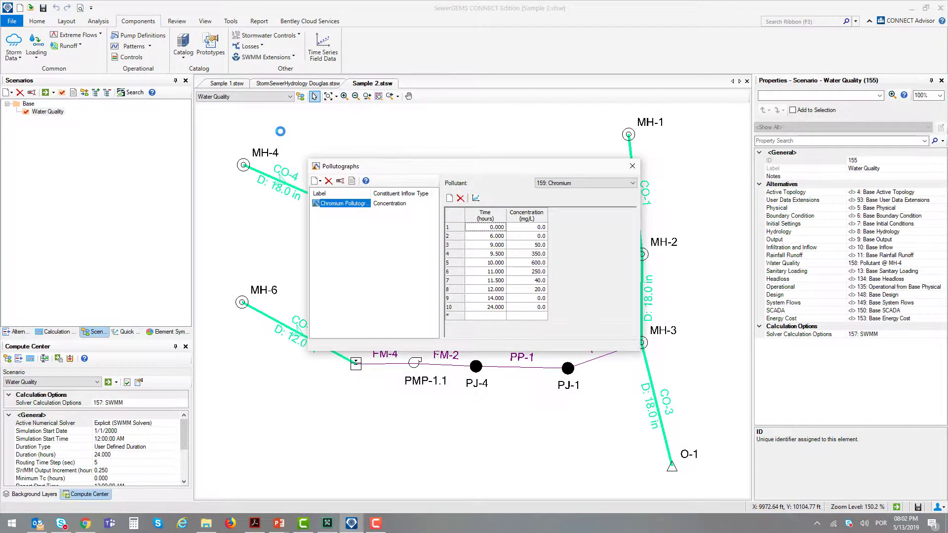
left_click_drag(370, 194, 388, 193)
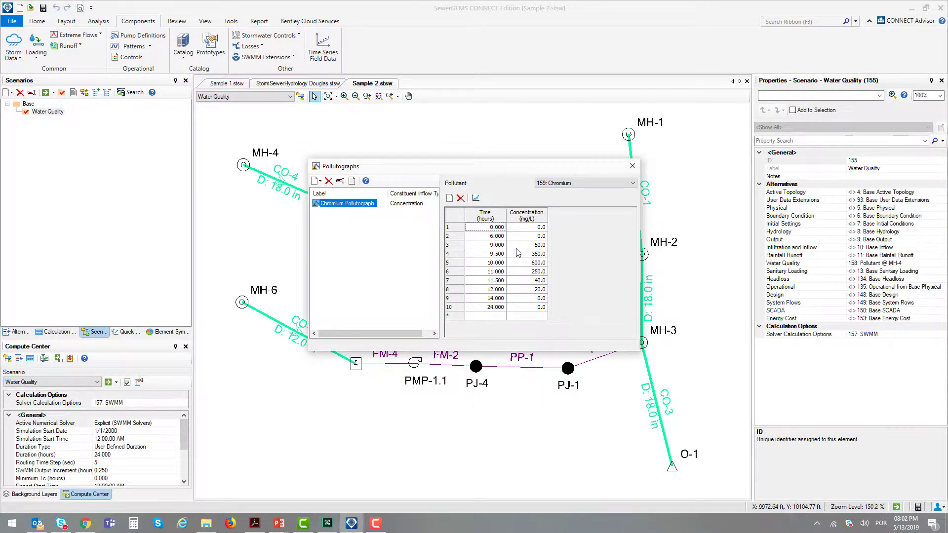
left_click(476, 198)
left_click_drag(545, 95, 220, 123)
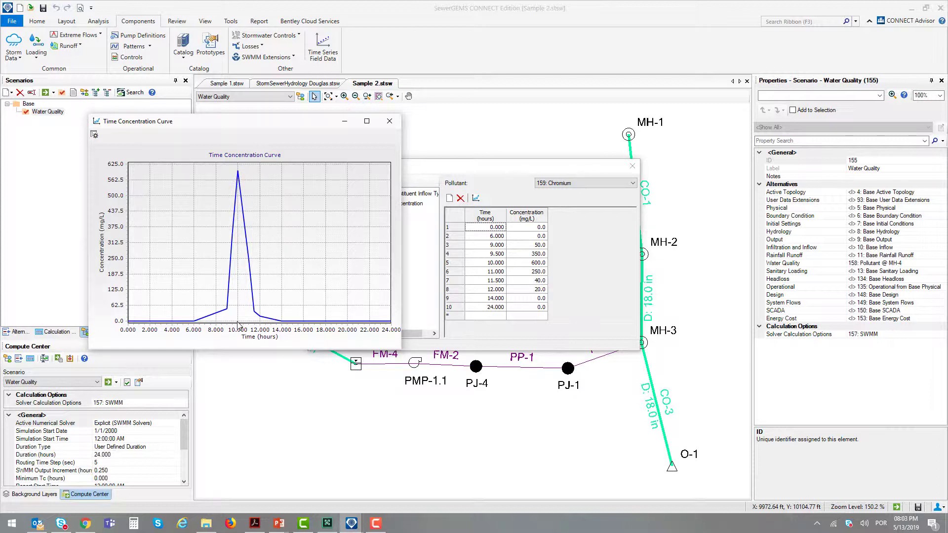
left_click(389, 121)
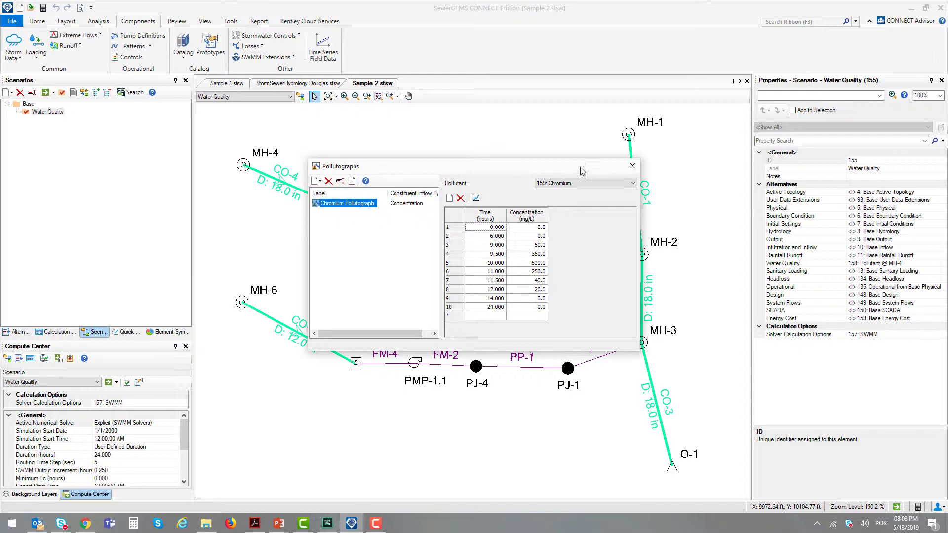
Step: Close Pollutographs and locate manhole MH-4's Pollutograph Collection property under Water Quality
left_click(637, 168)
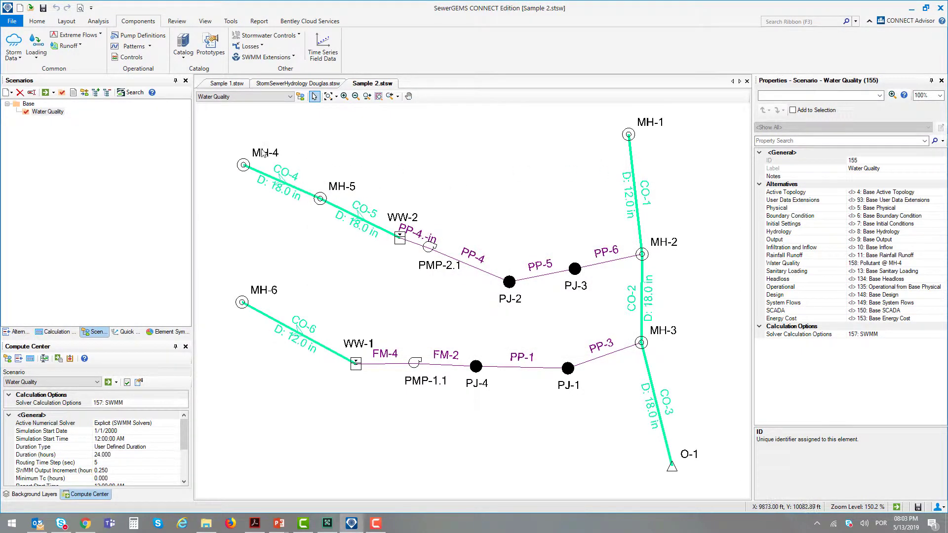
double_click(243, 166)
scroll(503, 313, "down", 10)
scroll(497, 298, "up", 2)
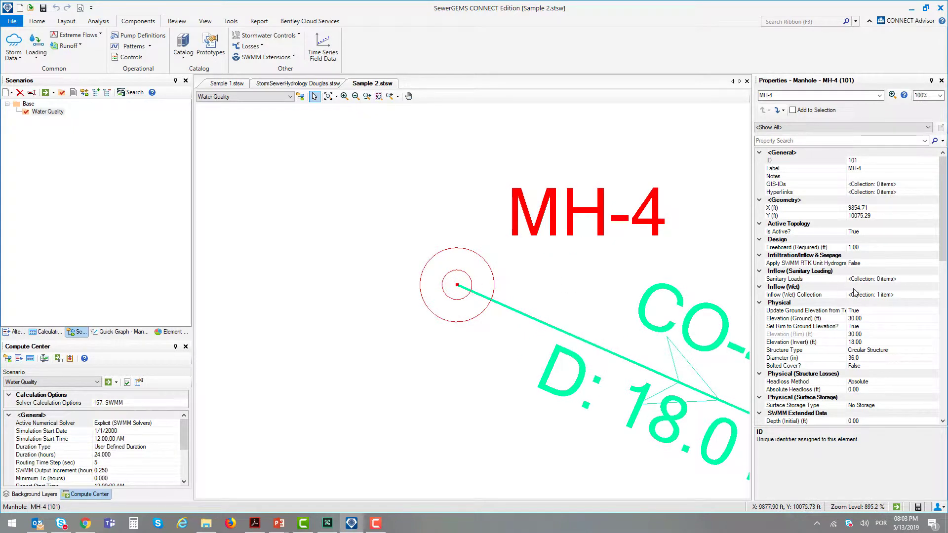
scroll(842, 338, "down", 1)
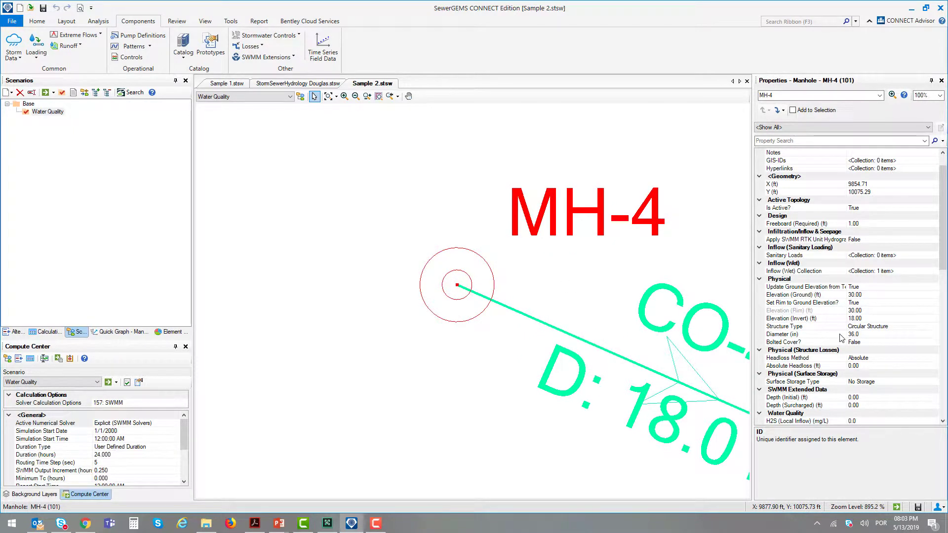
scroll(842, 338, "down", 3)
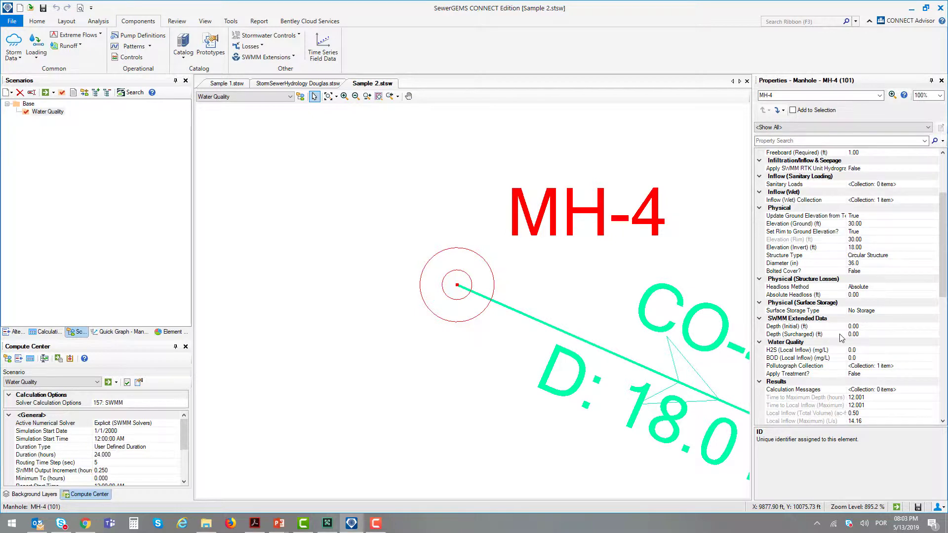
scroll(841, 339, "down", 1)
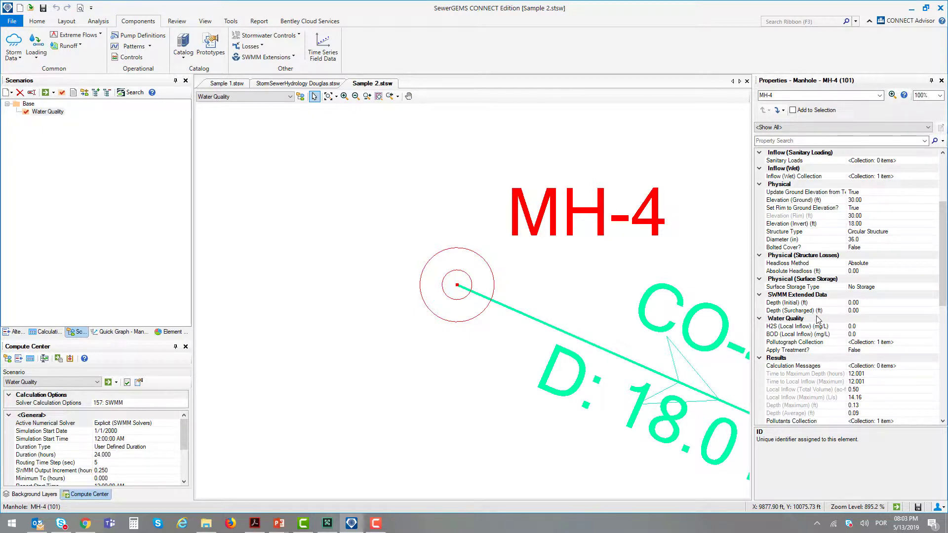
left_click(807, 343)
scroll(794, 342, "down", 5)
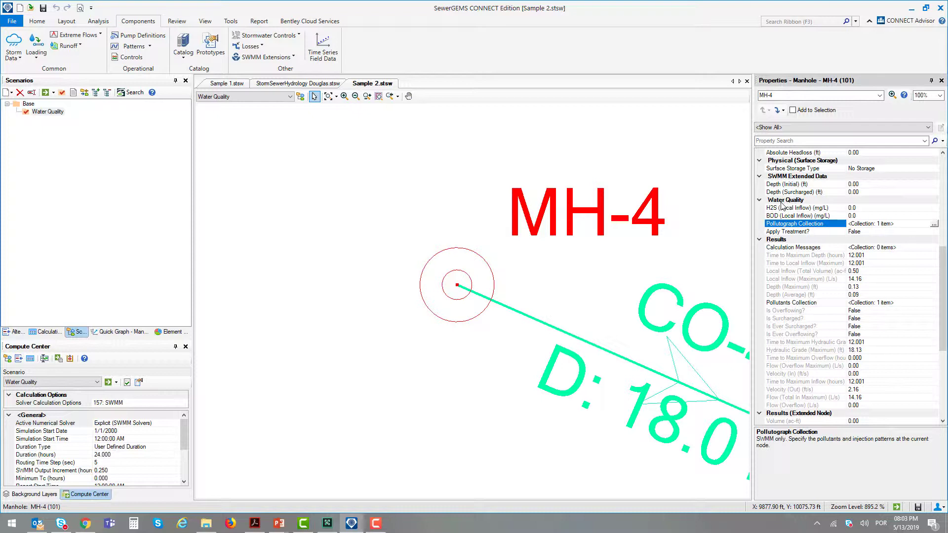
Step: Assign 160: Chromium Pollutograph as MH-4's first collection entry, confirm, and zoom out
left_click(934, 224)
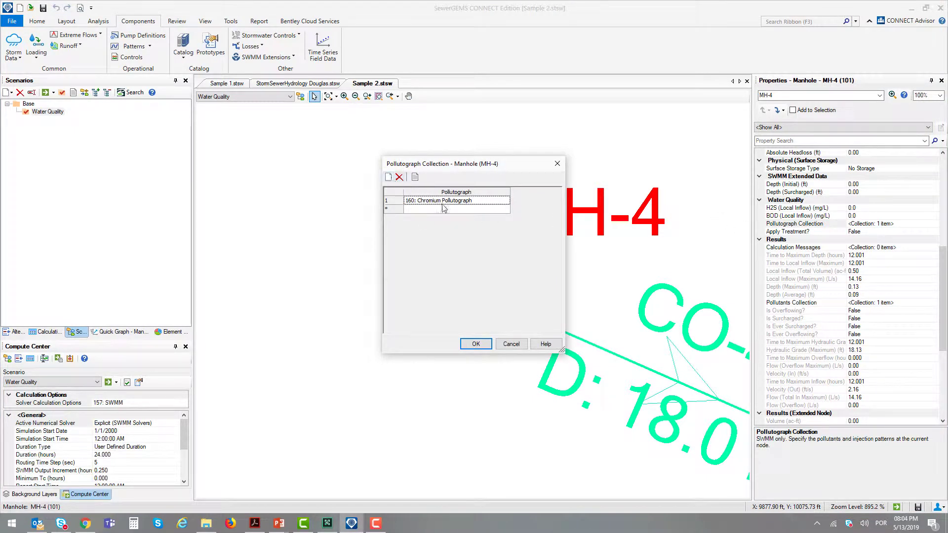
left_click(466, 207)
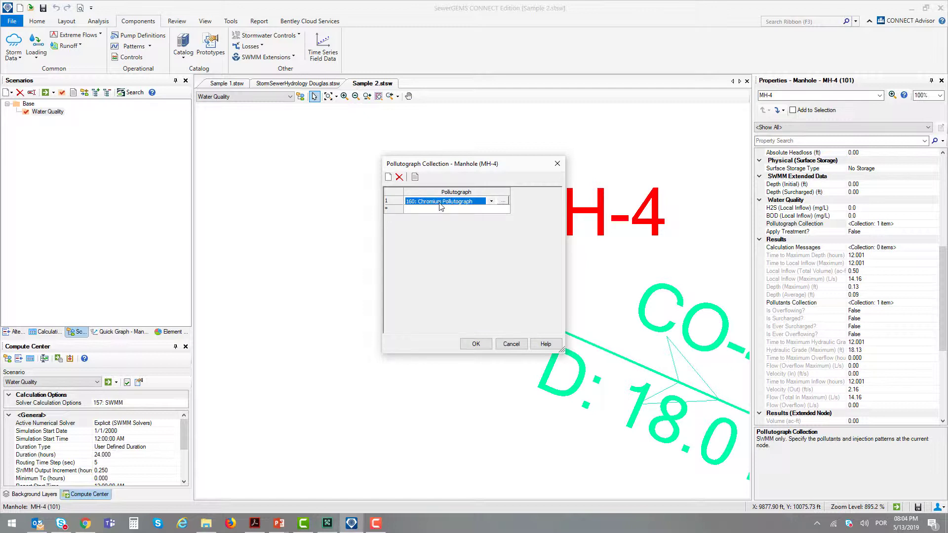
left_click(482, 348)
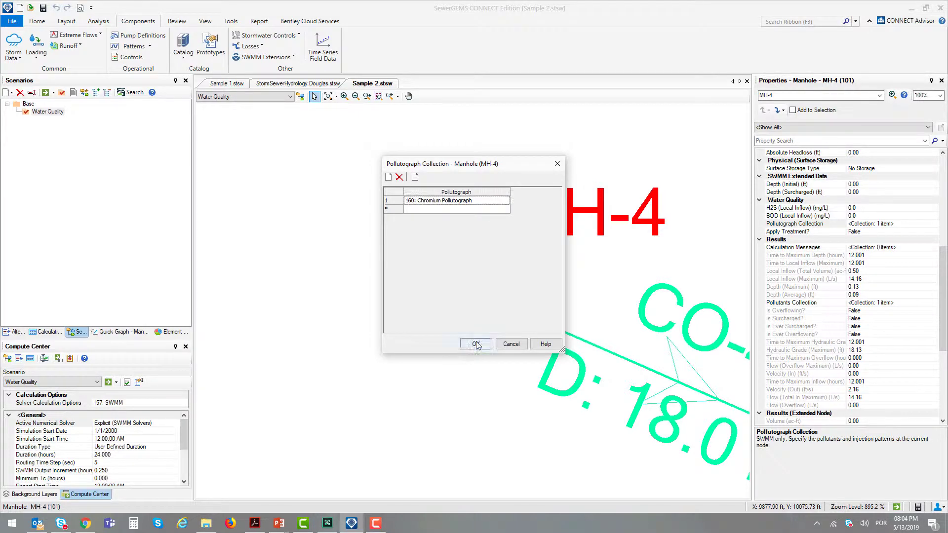
left_click(475, 344)
scroll(469, 343, "down", 5)
scroll(468, 341, "down", 3)
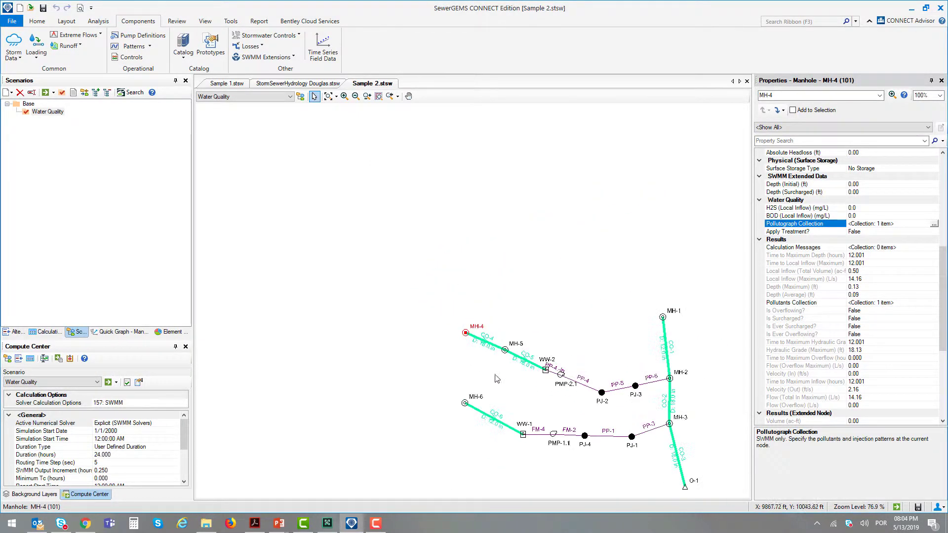
left_click(46, 332)
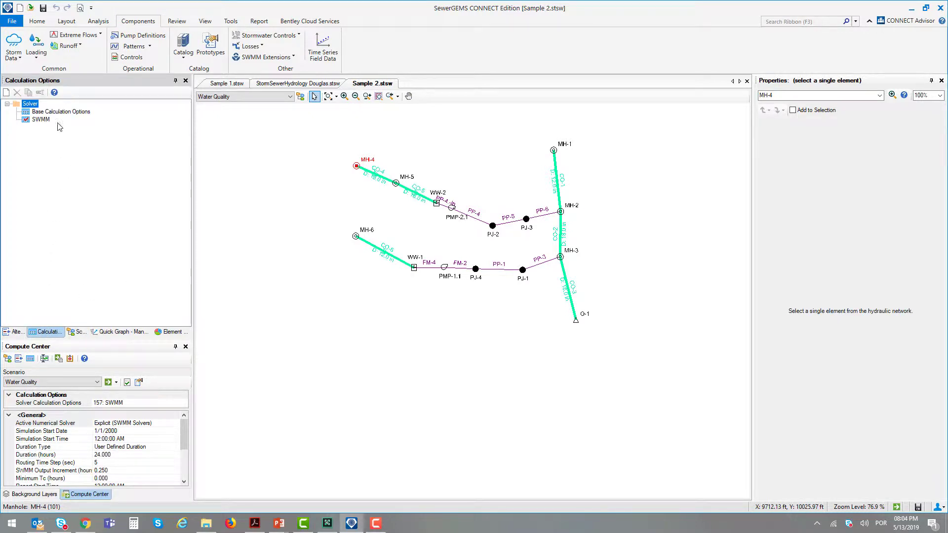
left_click(41, 120)
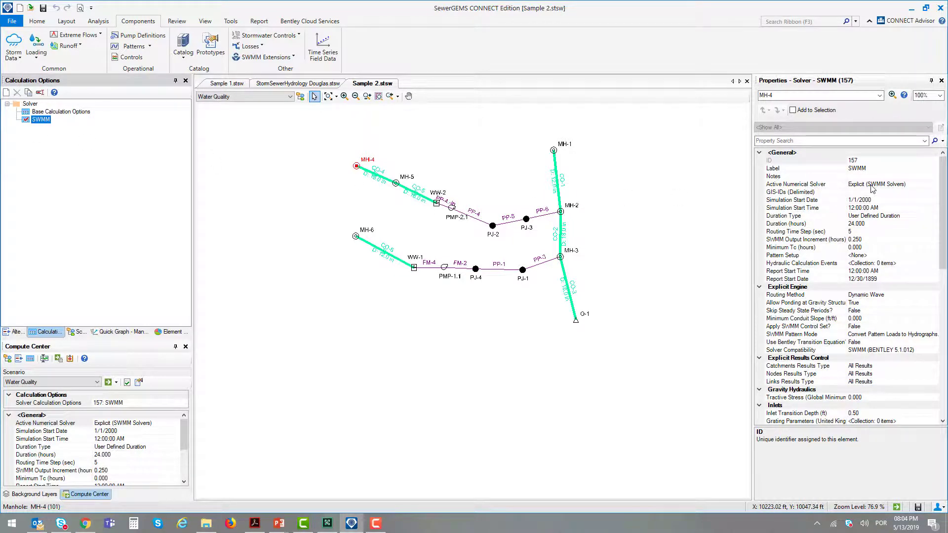
left_click(821, 186)
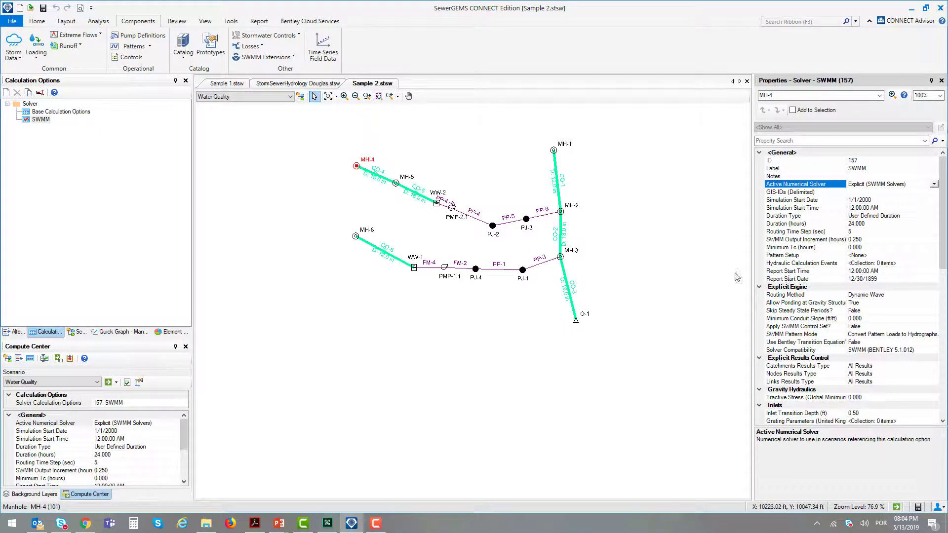
left_click_drag(554, 296, 512, 326)
scroll(513, 326, "up", 4)
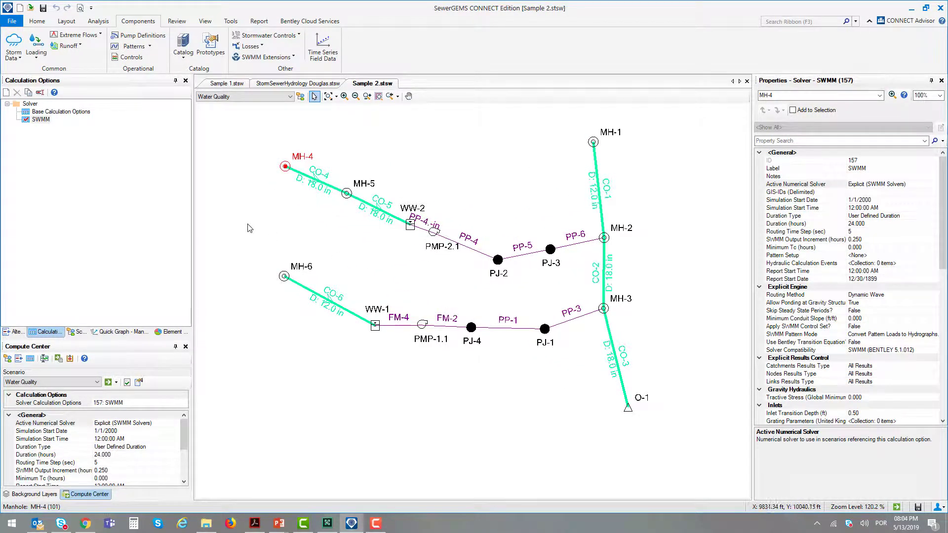
Step: Compute the Water Quality scenario and check the summary's 0.2% Not Converging value
left_click(37, 21)
left_click(94, 40)
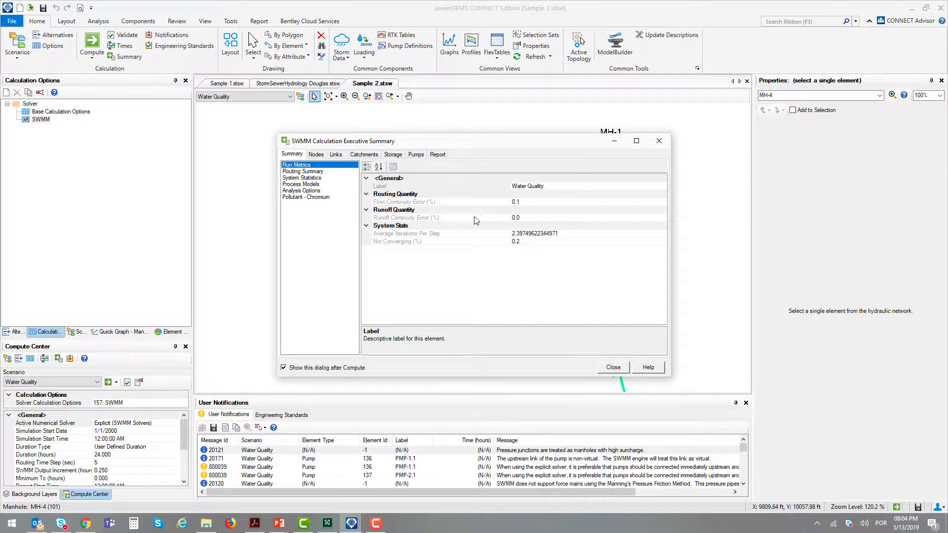
left_click(521, 242)
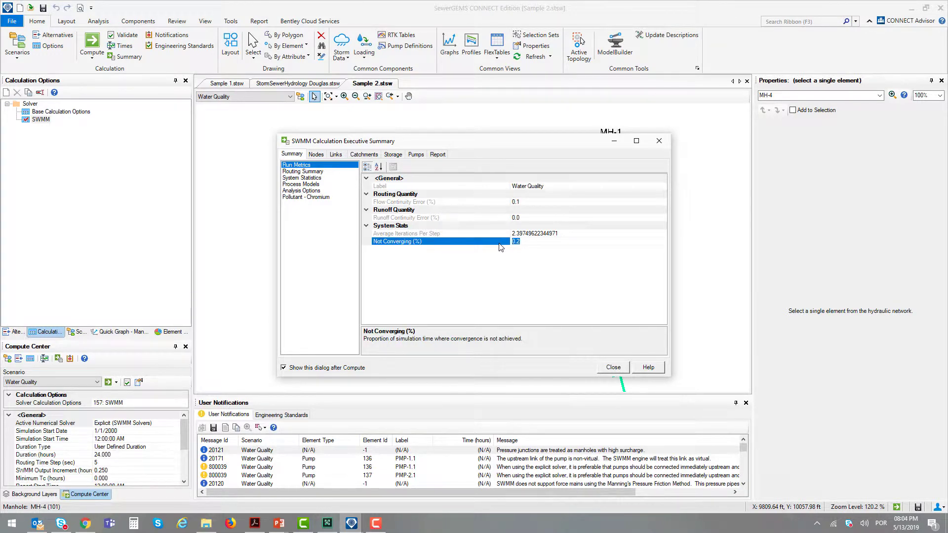
left_click(517, 250)
Step: Close the calculation summary and select manhole MH-4
left_click(614, 368)
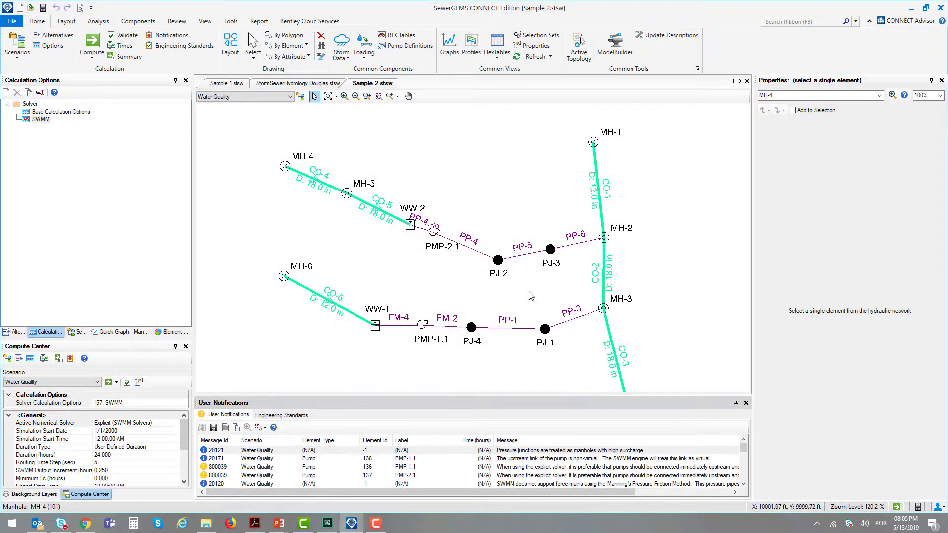
left_click_drag(608, 316, 585, 256)
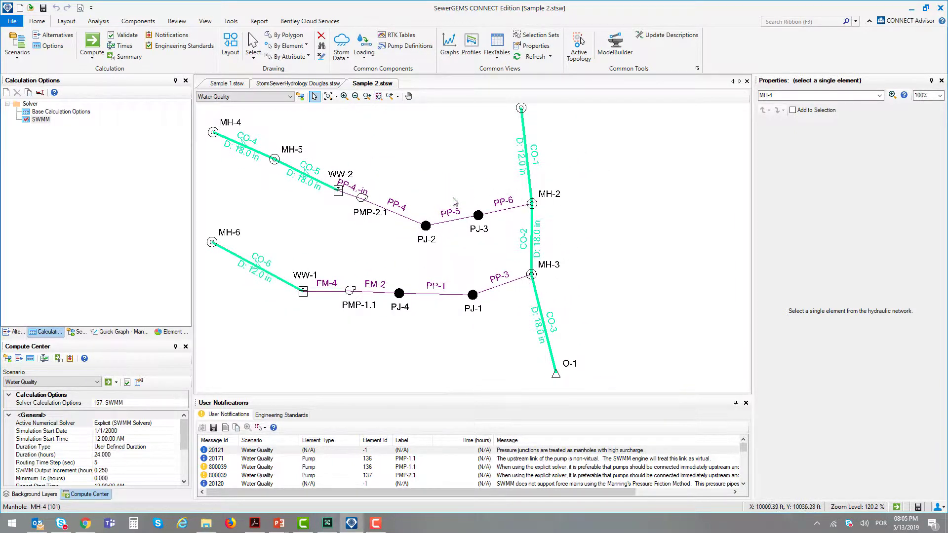
scroll(507, 264, "down", 1)
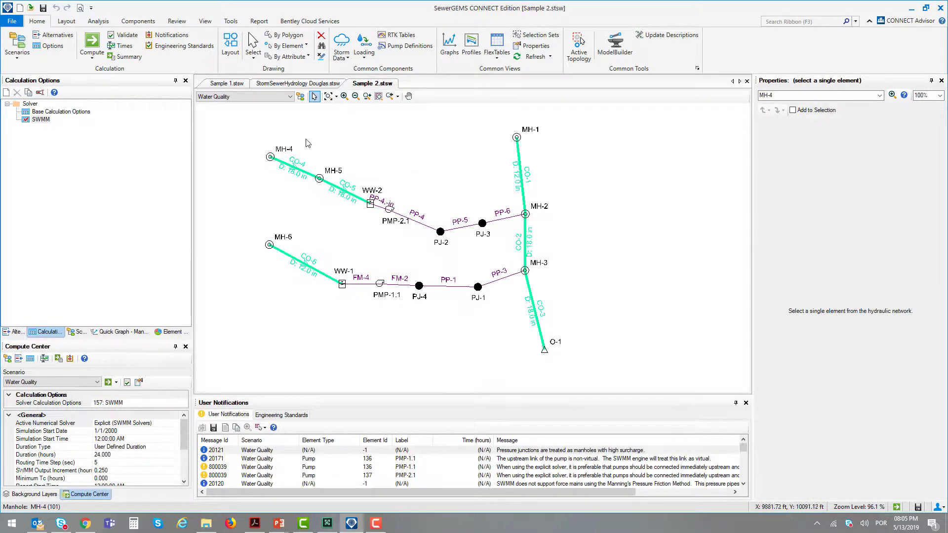
left_click(271, 158)
Step: Pan and zoom the drawing down to outfall O-1 at the end of conduit CO-3
scroll(270, 158, "up", 4)
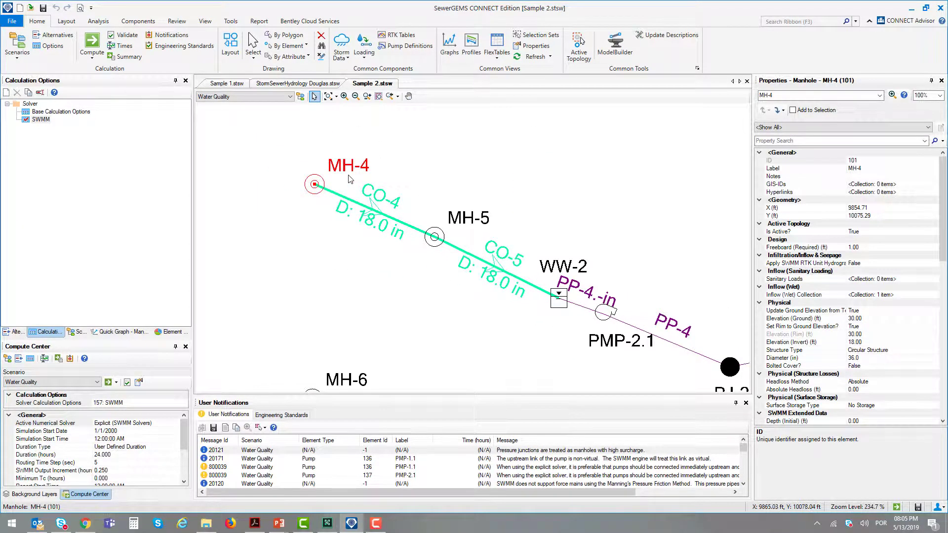
scroll(349, 179, "down", 4)
scroll(444, 242, "up", 1)
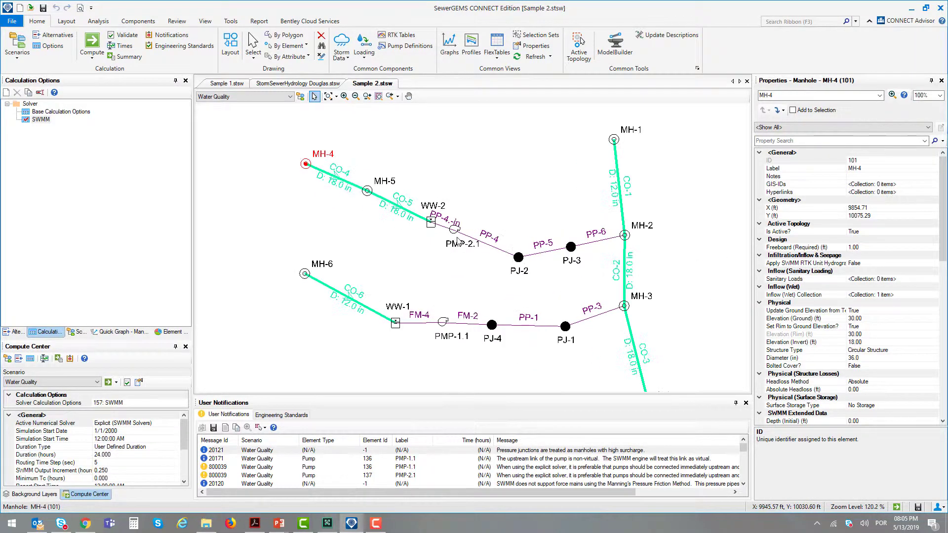
scroll(458, 240, "up", 3)
scroll(328, 177, "down", 2)
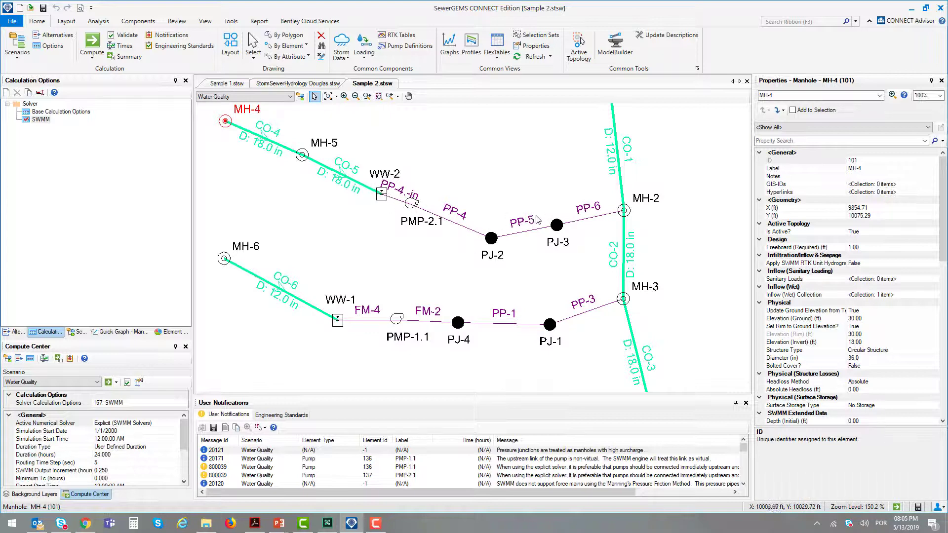
left_click_drag(604, 207, 549, 164)
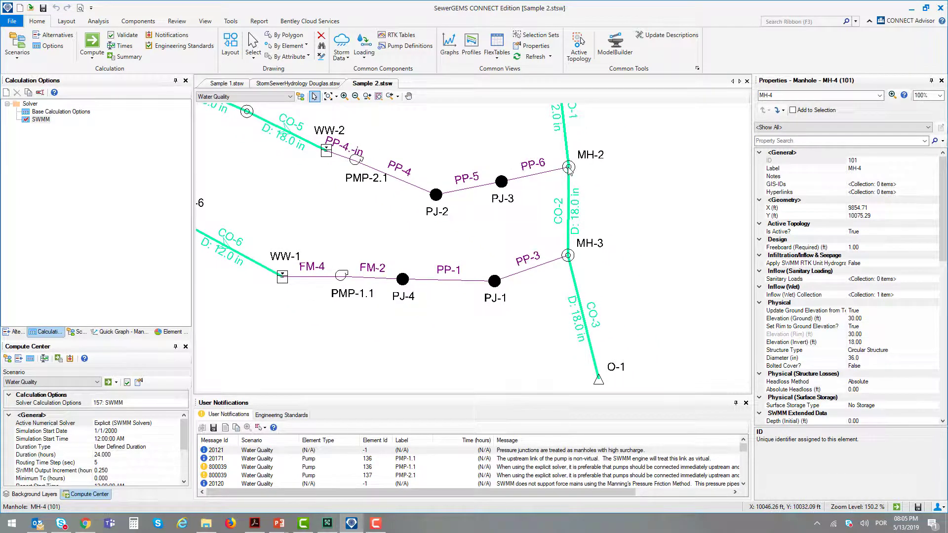
scroll(603, 389, "up", 1)
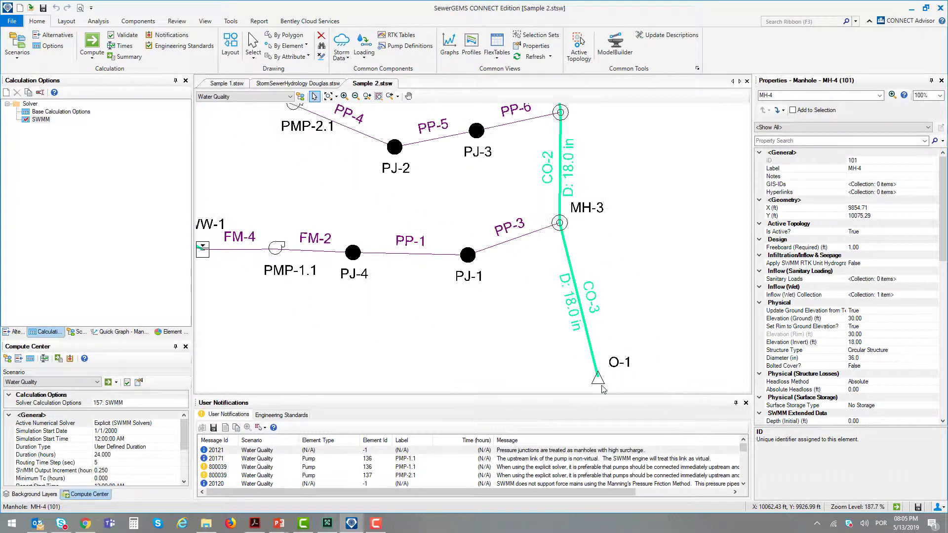
left_click_drag(602, 388, 598, 357)
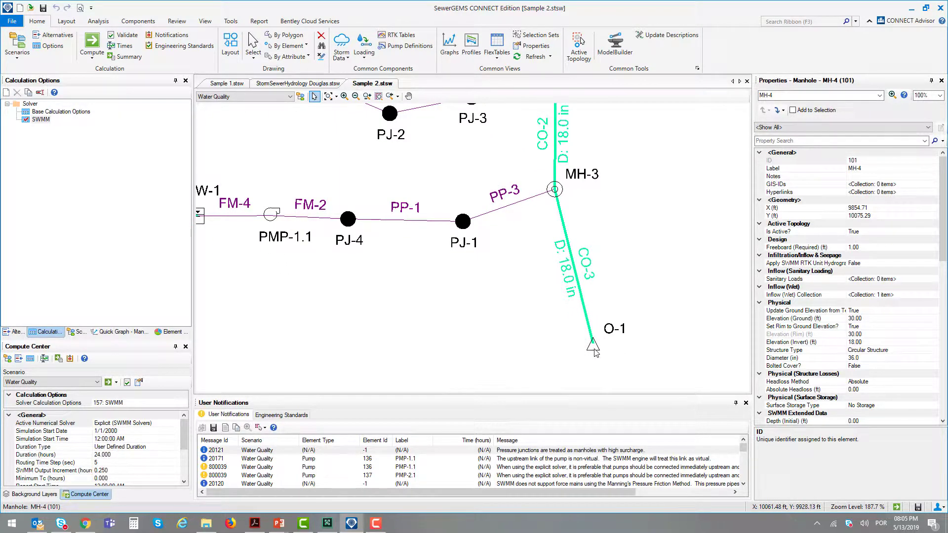
Step: View outfall O-1's Chromium concentration graph, peaking above 500 mg/L near 10 hours, then close it
left_click(592, 345)
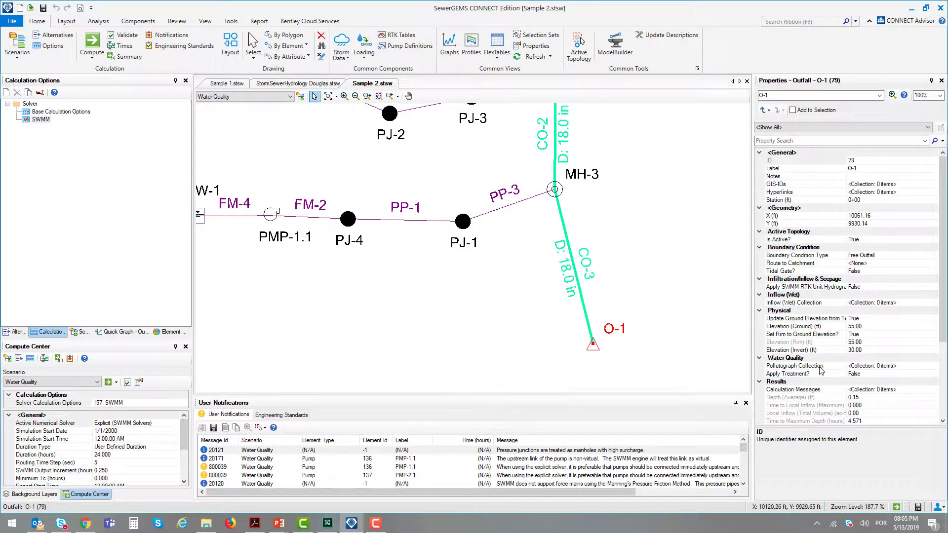
scroll(817, 368, "down", 5)
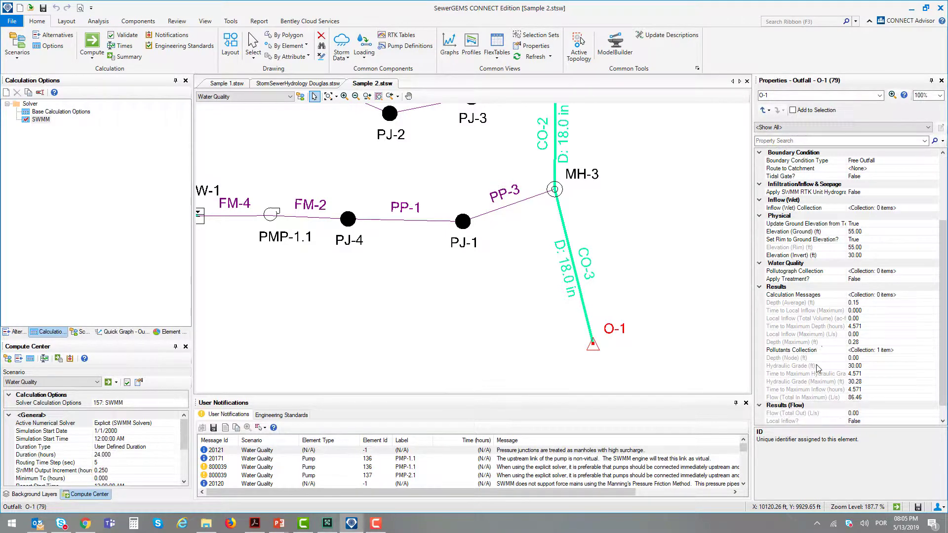
left_click(784, 334)
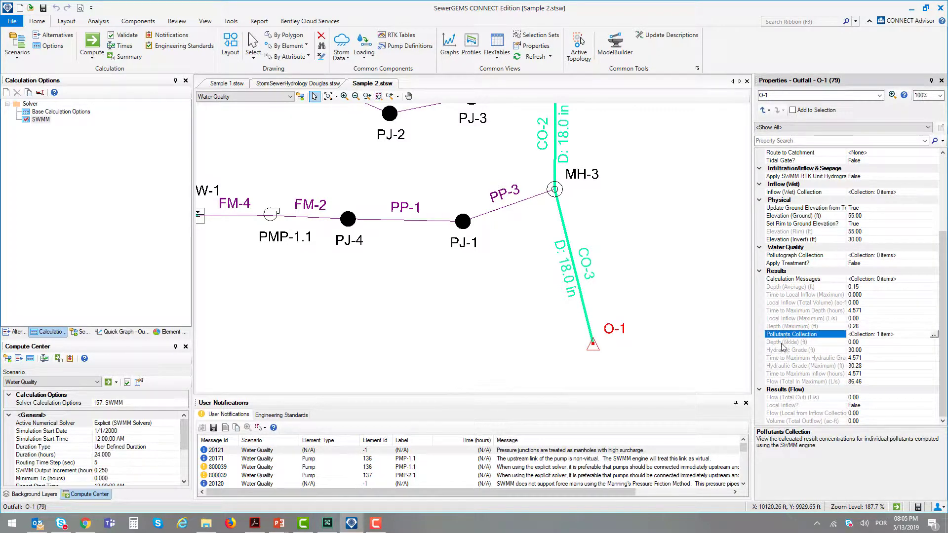
left_click(935, 336)
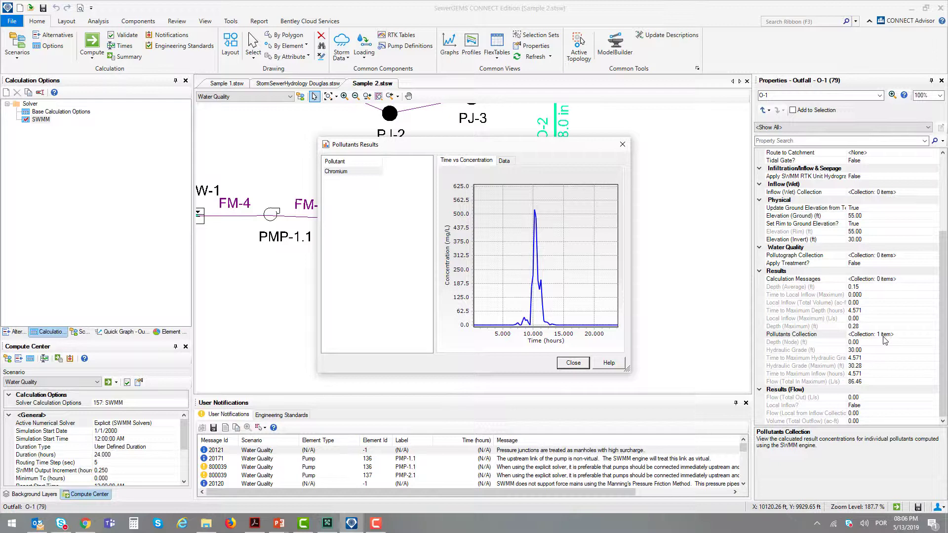
left_click(790, 340)
Step: Close the O-1 graph and open the Chromium concentration graph for MH-1, showing 0.0 mg/L
left_click(572, 362)
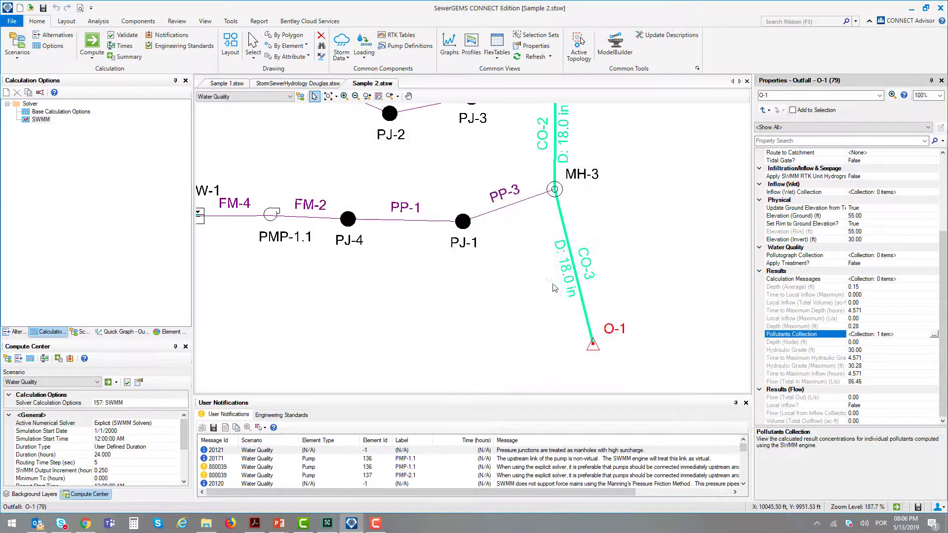
scroll(549, 263, "down", 3)
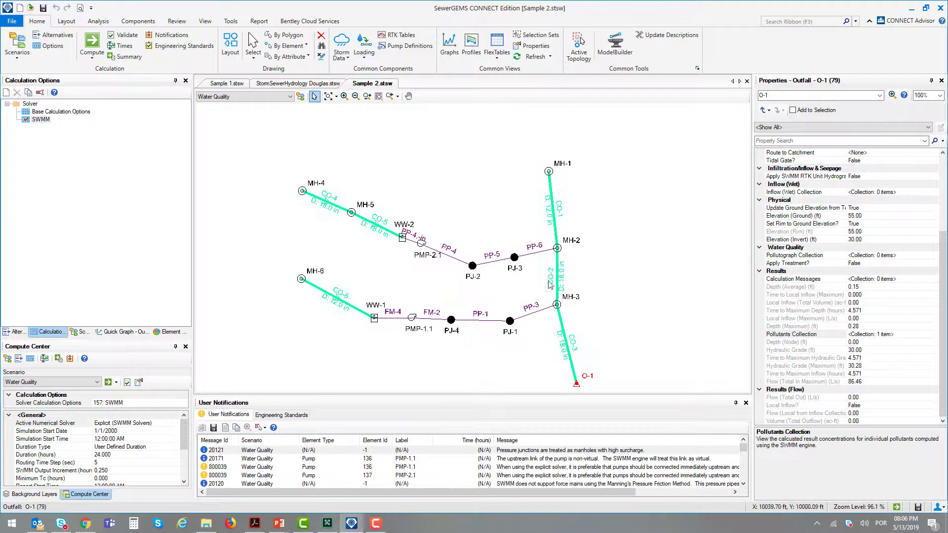
left_click(549, 171)
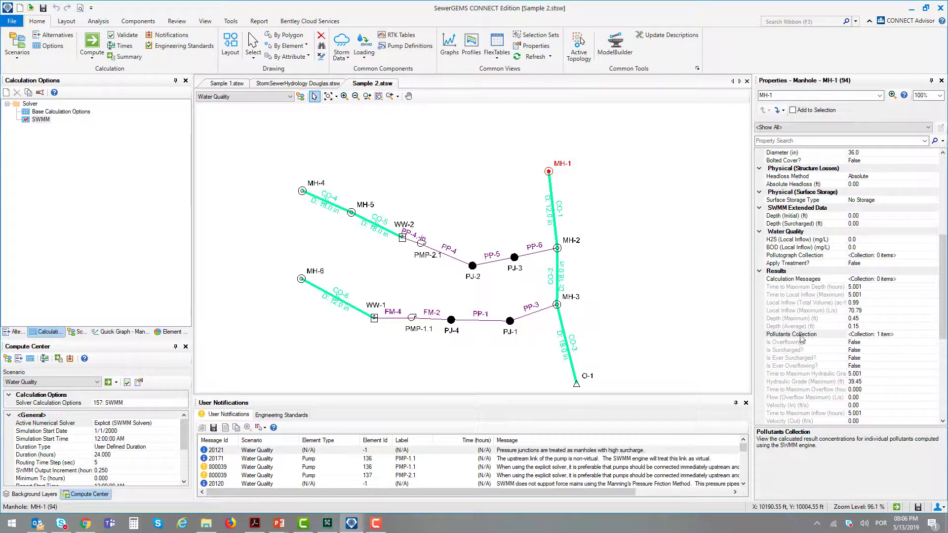
left_click(866, 338)
left_click(936, 336)
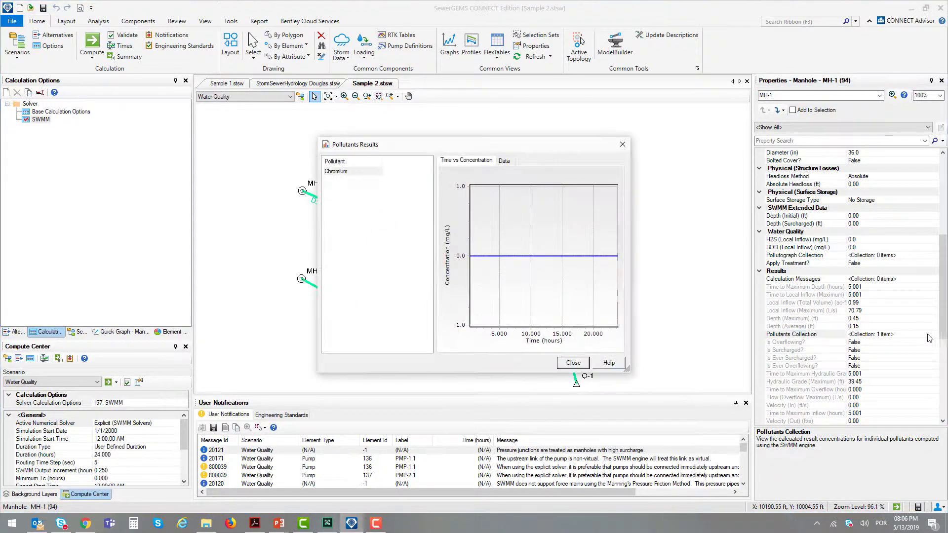